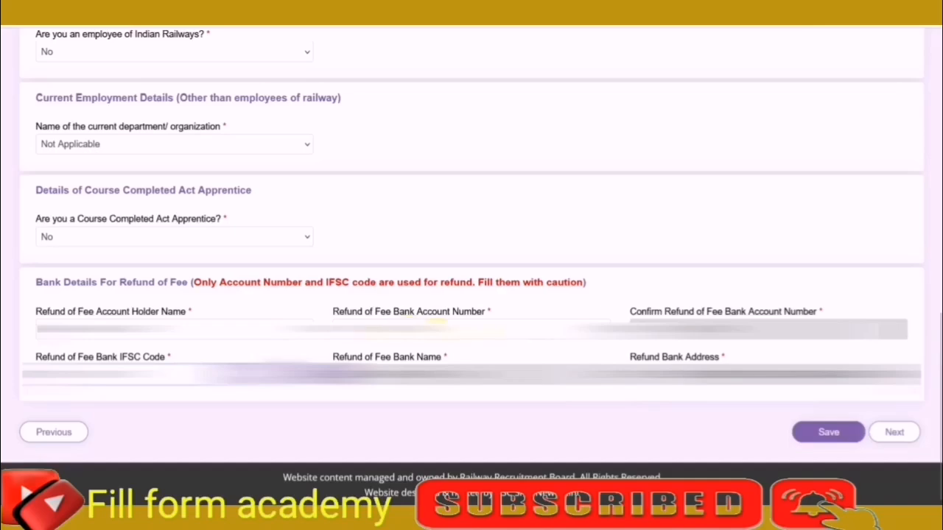
Save the other details with the bank refund information and continue to the Educational Qualification section.
click(831, 432)
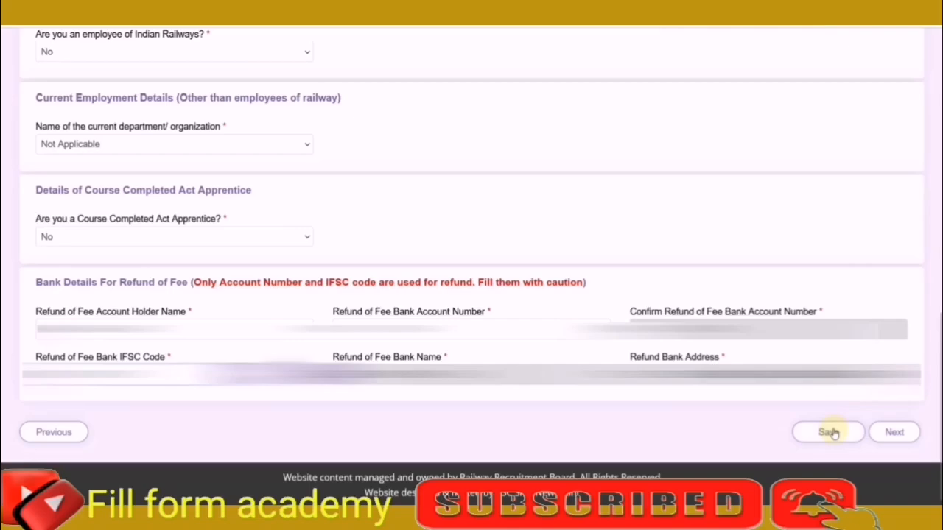
click(871, 434)
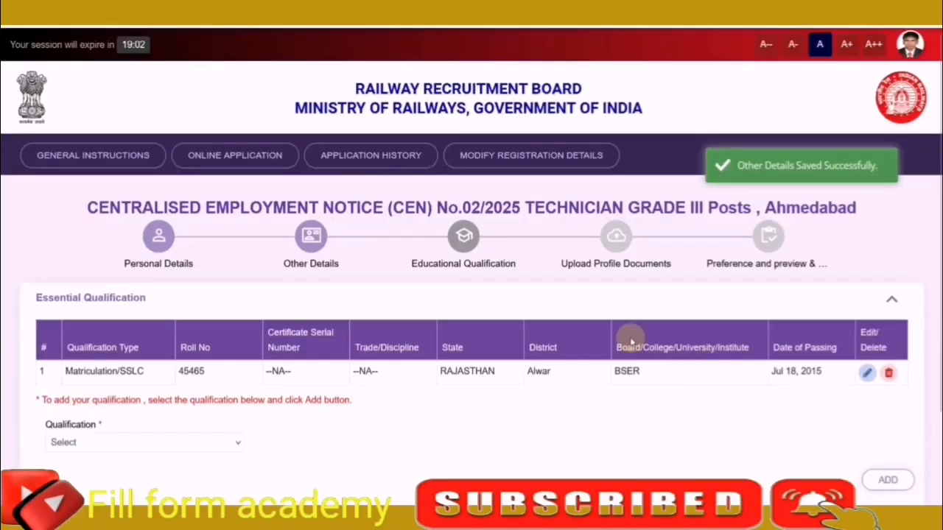
scroll(629, 336, down, 2)
click(215, 340)
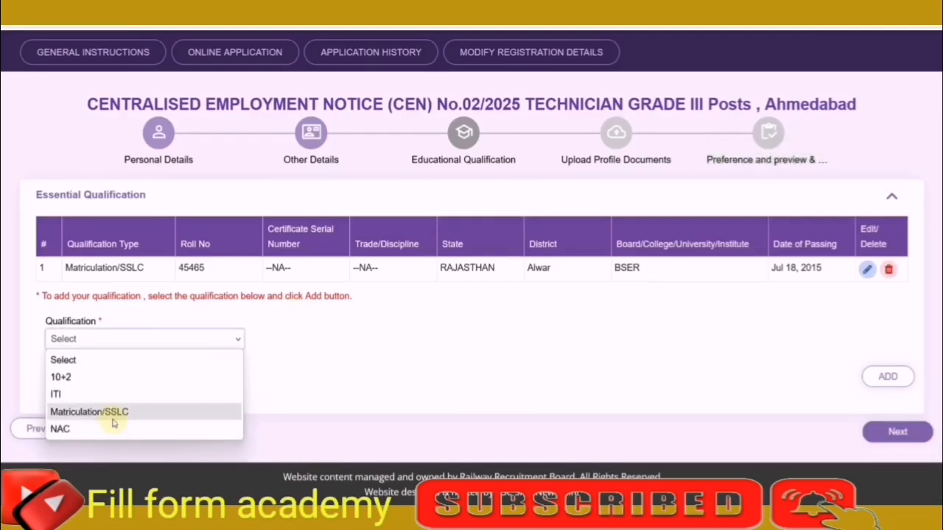
click(302, 359)
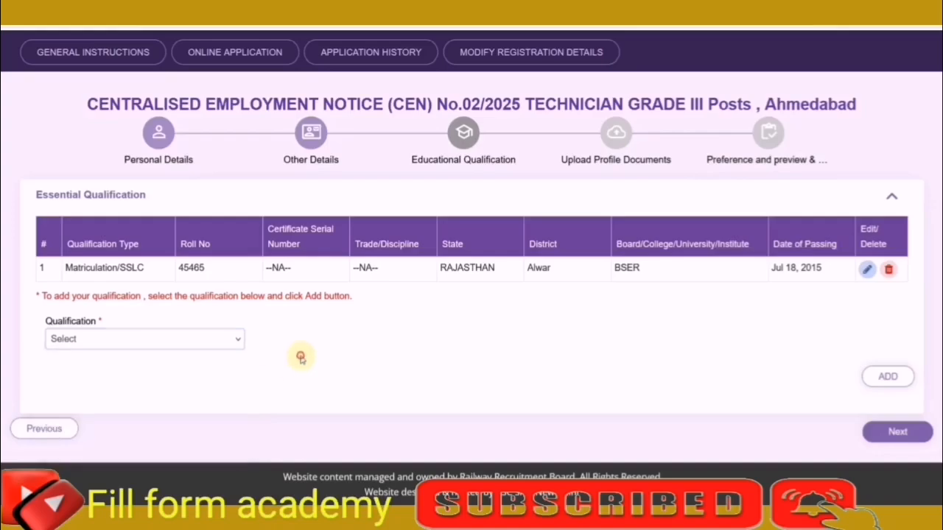
Open the Matriculation/SSLC entry for editing and check its state, district, board, date of passing and roll number.
click(867, 269)
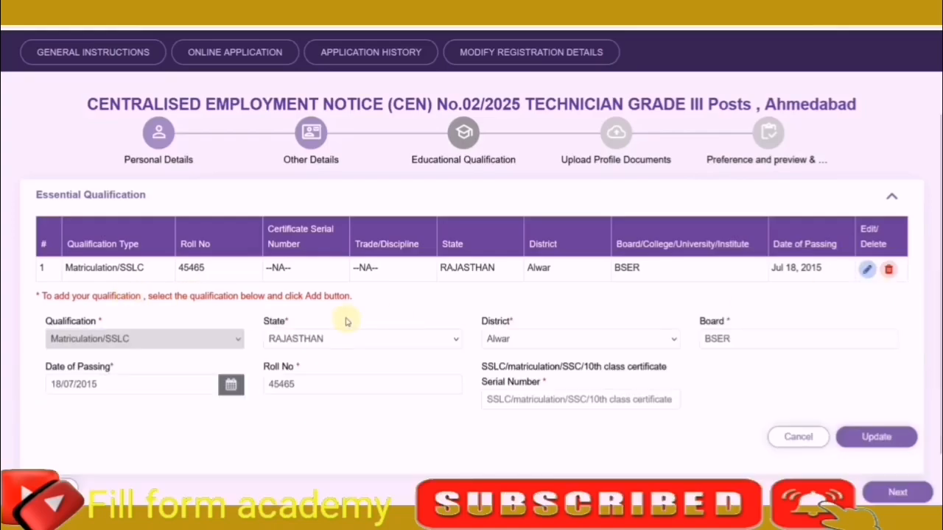
scroll(345, 318, down, 1)
click(316, 279)
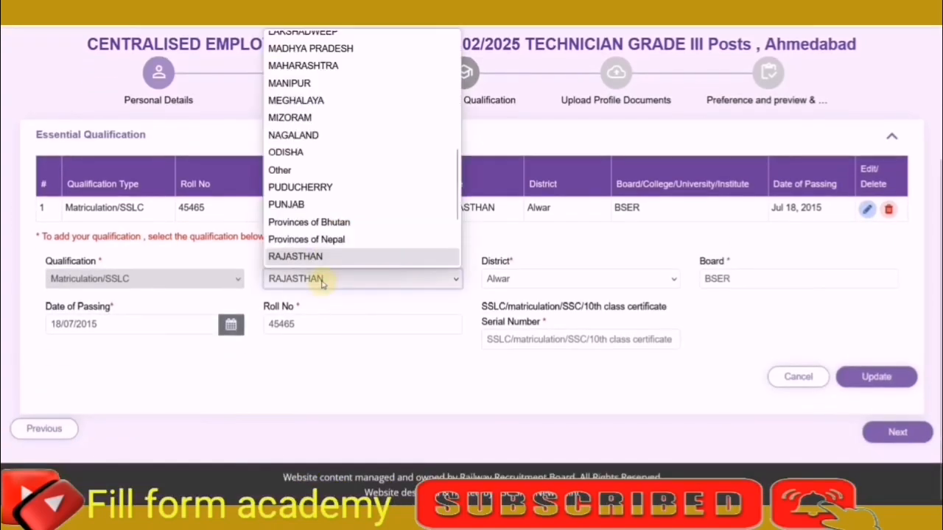
click(471, 287)
click(499, 286)
click(713, 330)
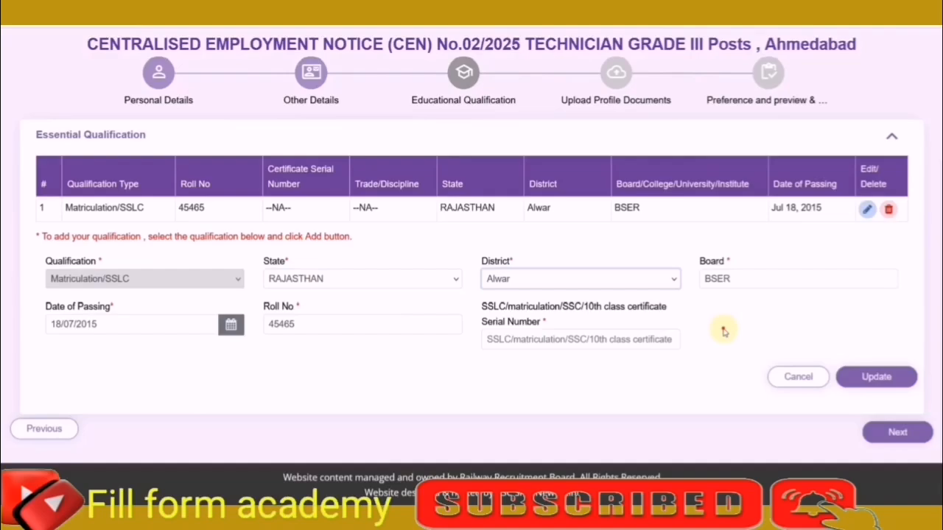
click(722, 278)
click(195, 328)
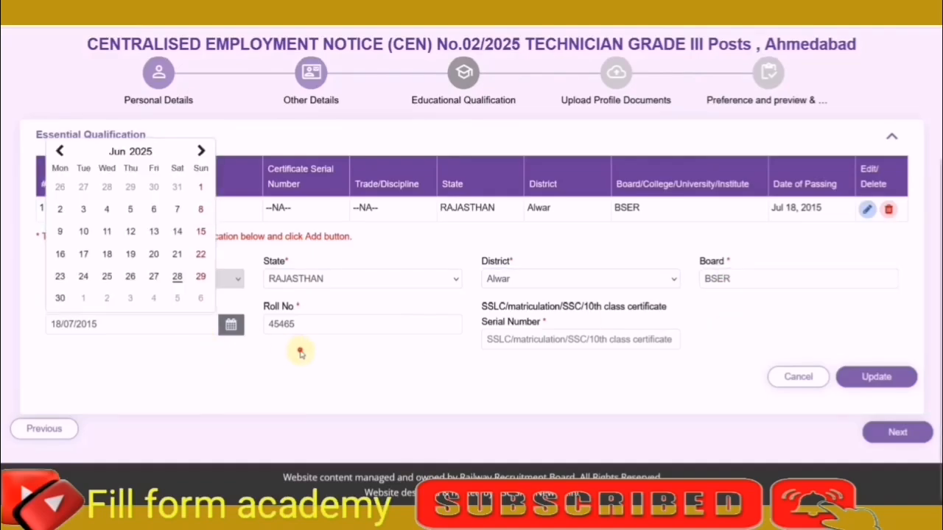
click(306, 327)
Enter the 10th class certificate serial number and update the Matriculation/SSLC entry.
click(559, 343)
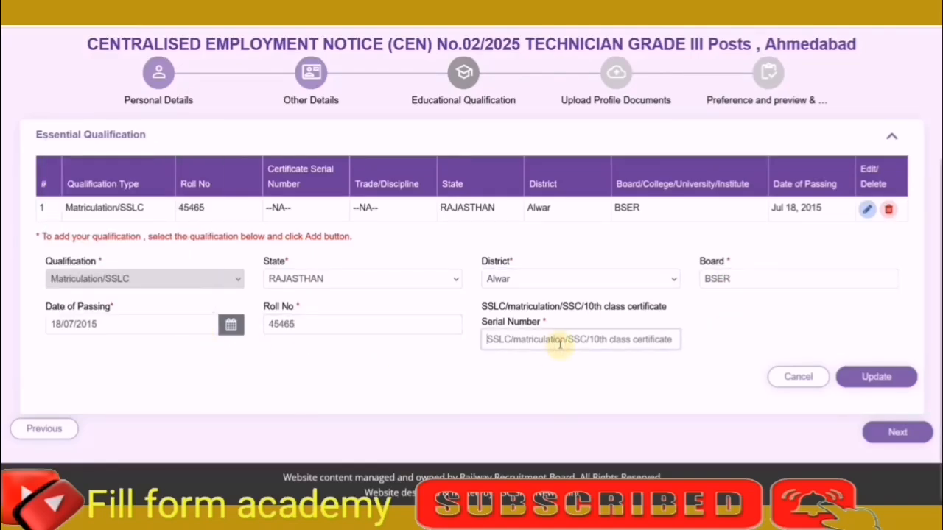
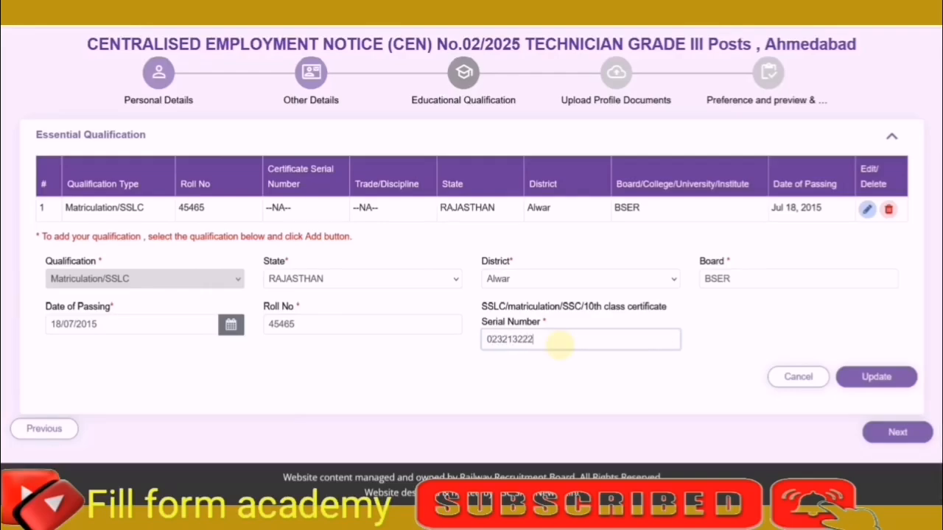
click(872, 376)
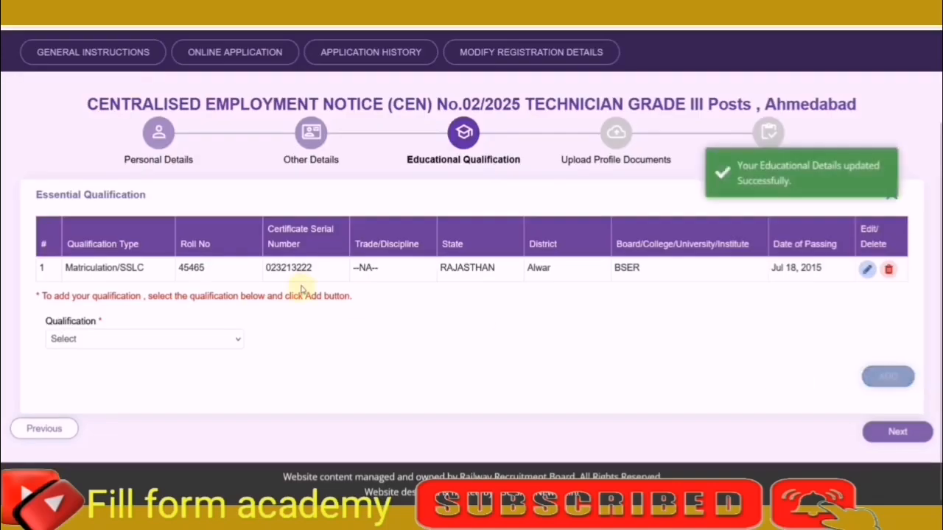
Start a new qualification entry of type ITI with the trade Fitter.
click(135, 338)
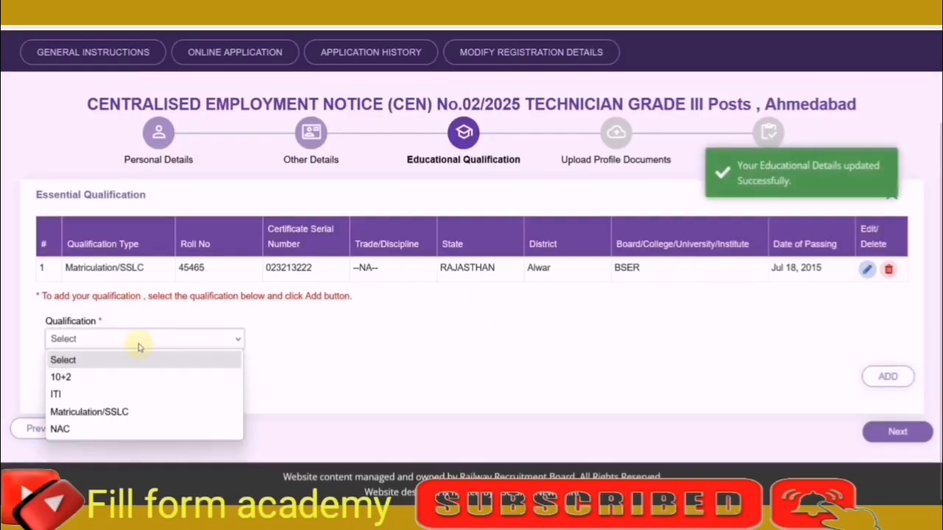
click(71, 394)
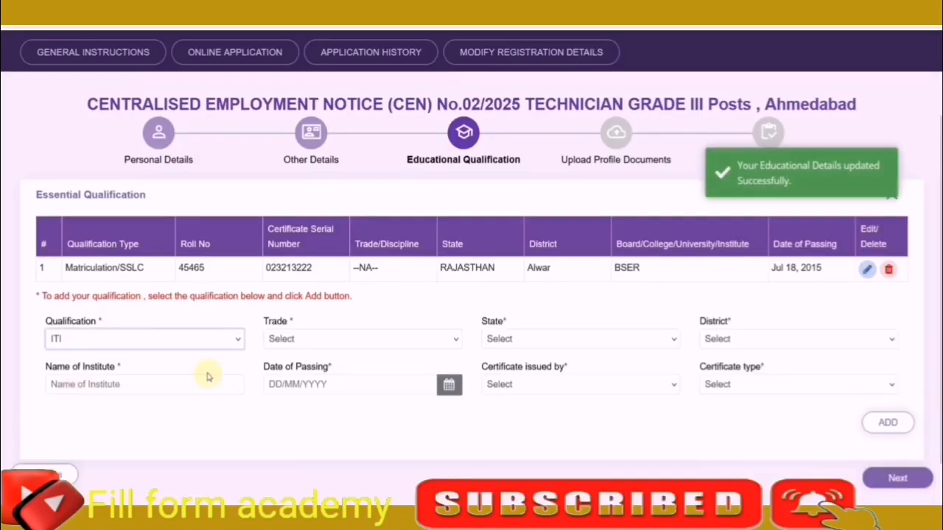
scroll(303, 301, down, 1)
click(304, 301)
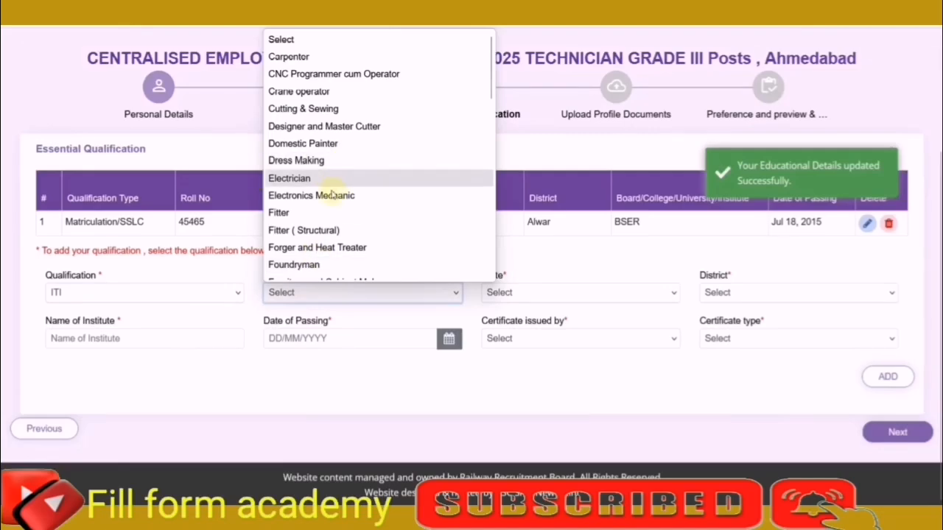
click(325, 212)
Set the ITI entry's state to RAJASTHAN, its district to Alwar and the name of institute to MNIT.
click(545, 298)
scroll(542, 250, down, 2)
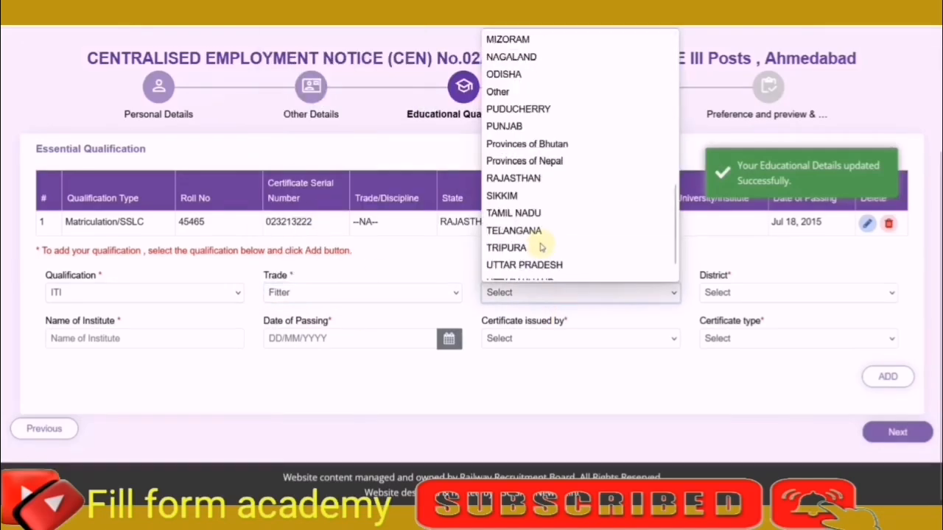
click(538, 150)
click(714, 294)
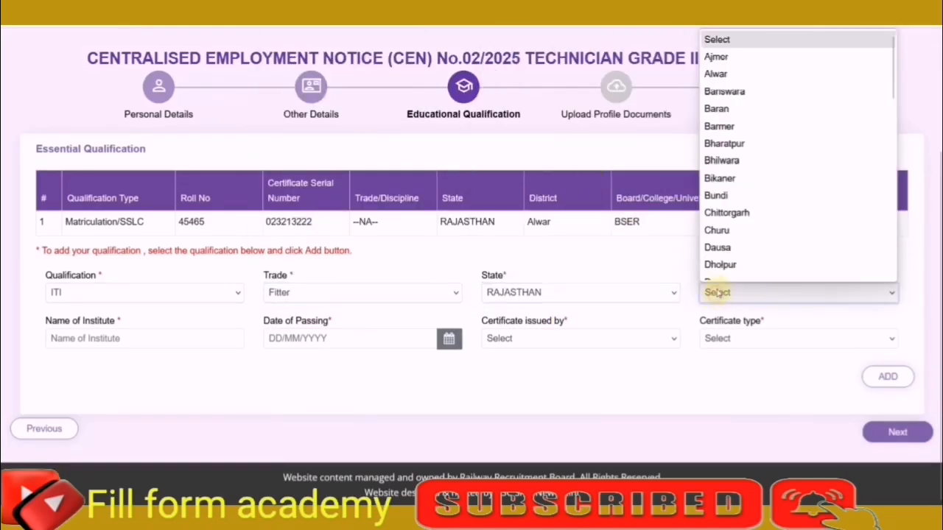
scroll(744, 74, down, 1)
click(729, 62)
click(140, 343)
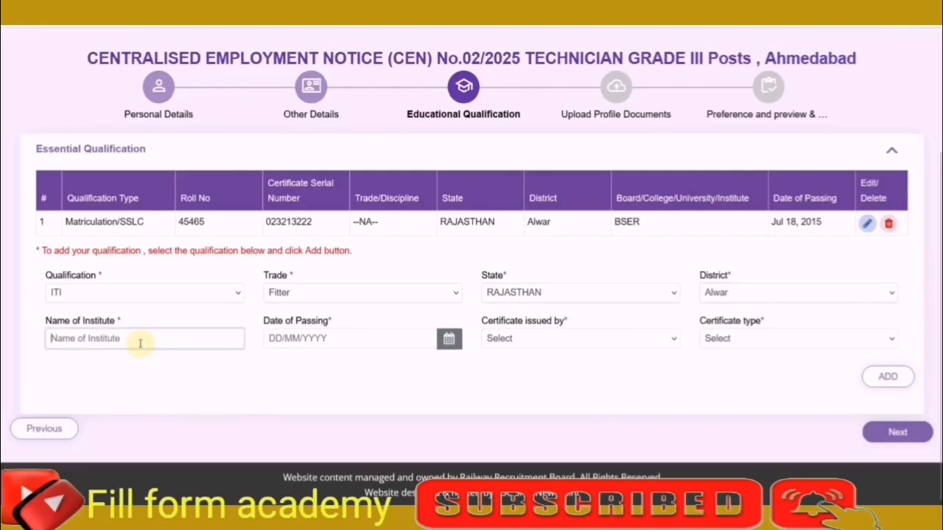
text(MNIT)
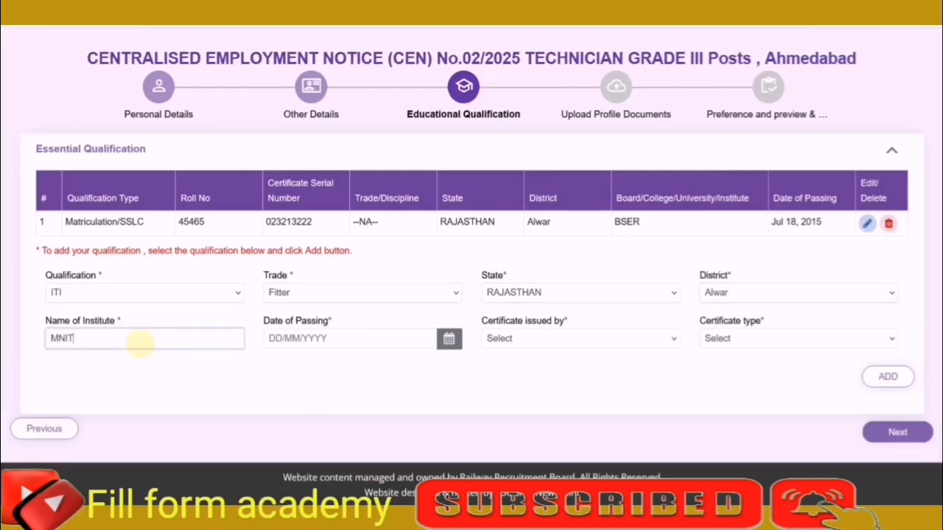
Set the ITI entry's date of passing to 21/09/2018.
click(448, 338)
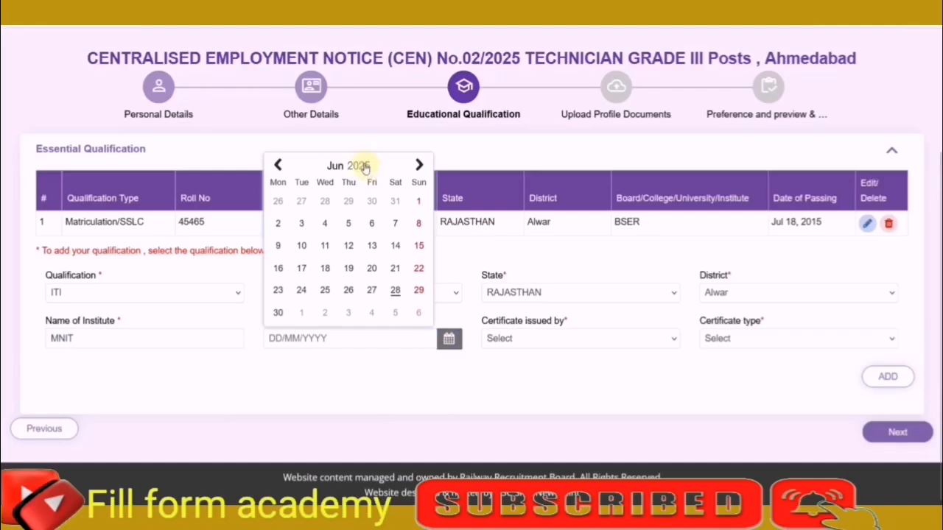
click(364, 168)
click(357, 169)
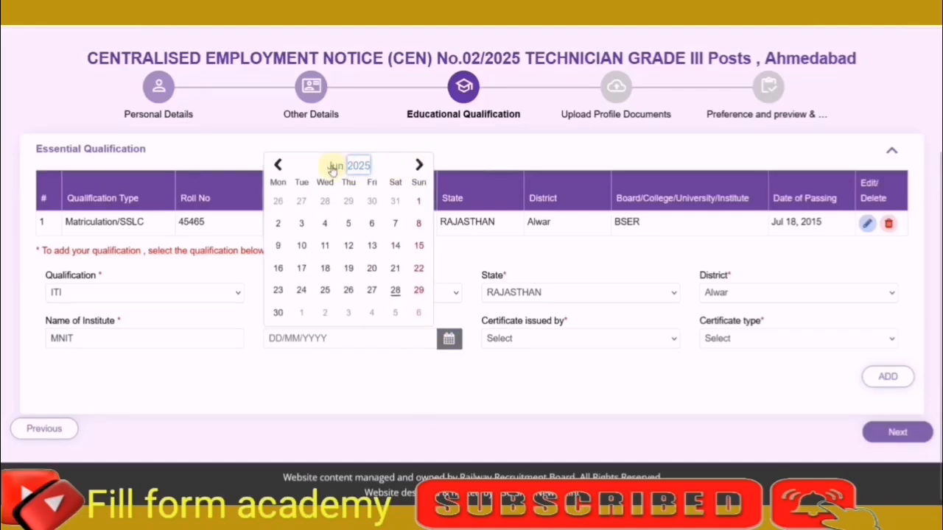
click(352, 166)
click(283, 220)
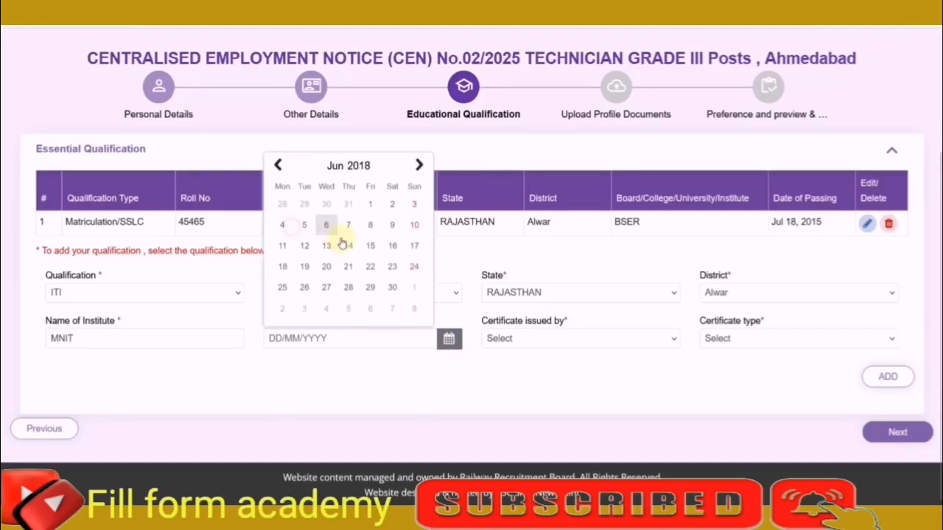
click(337, 165)
click(402, 269)
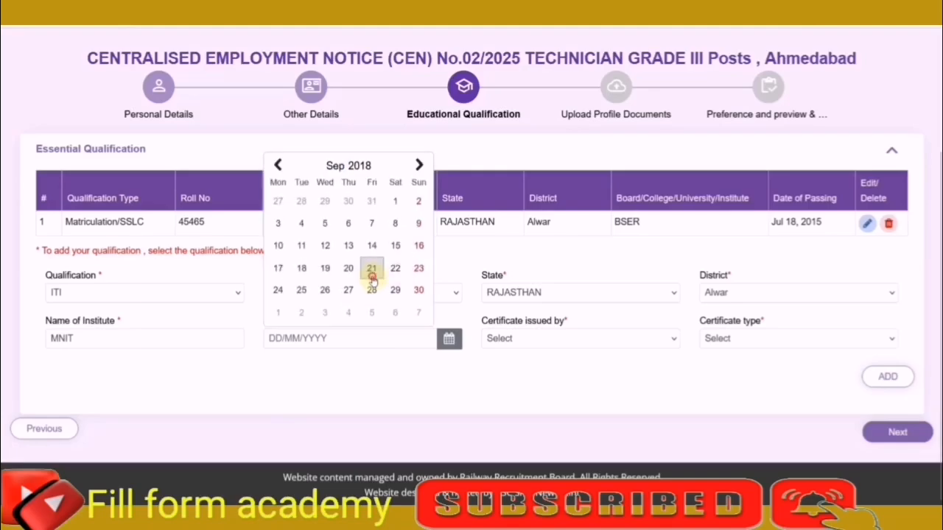
click(372, 270)
Set the certificate issuer to NCVT and the type to National Trade certificate(NTC), and add the ITI qualification.
click(498, 333)
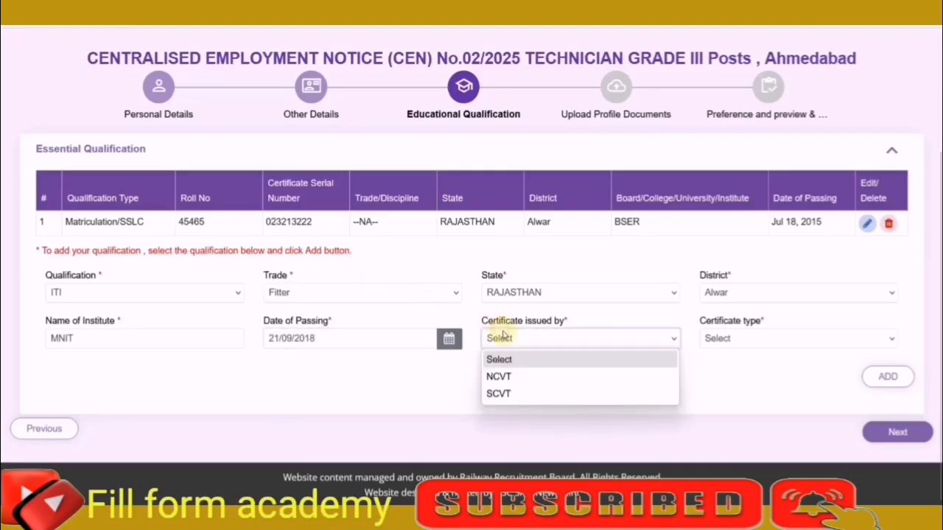
click(507, 377)
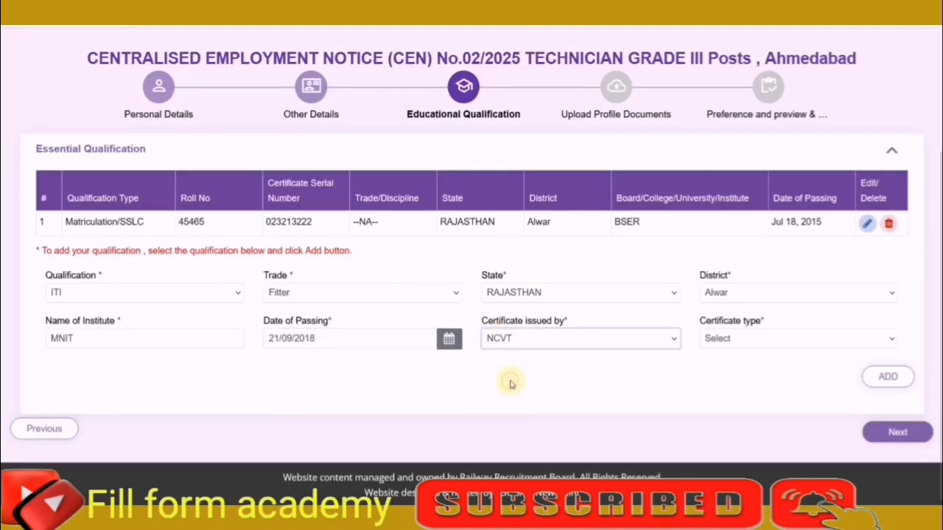
click(740, 340)
click(749, 374)
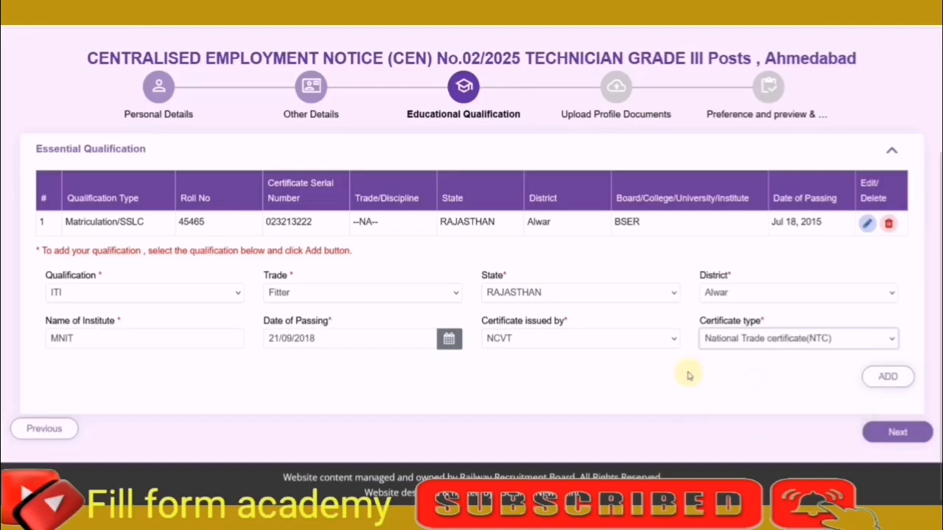
click(886, 377)
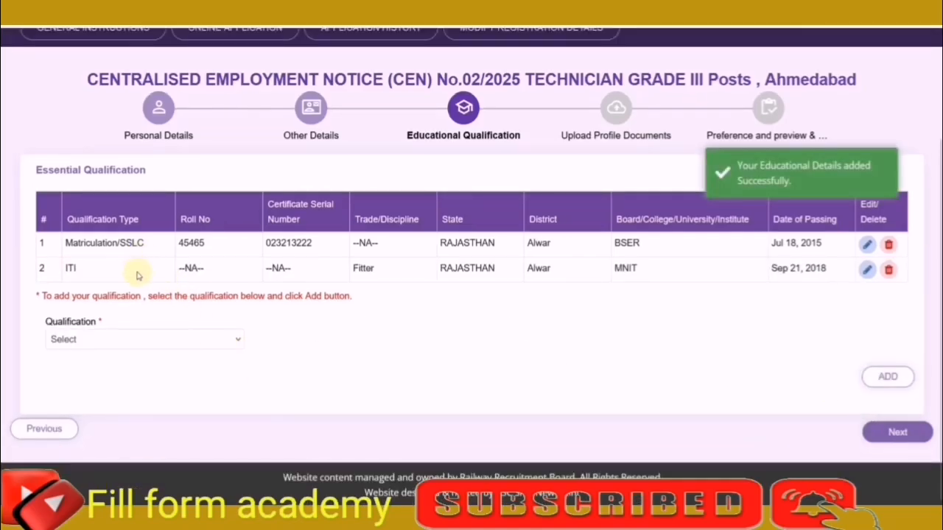
Review the trade, certificate issuer and certificate type options for an NAC qualification, and reset the qualification choice to Select.
click(152, 341)
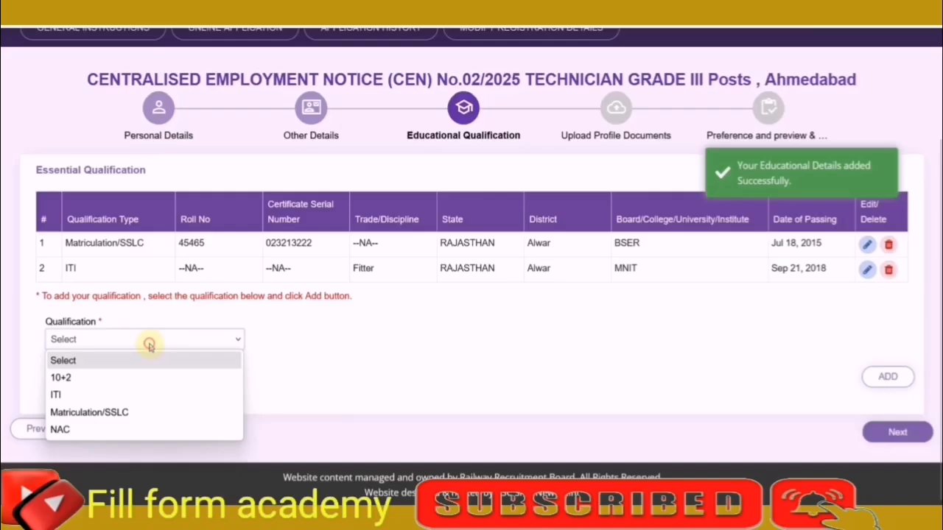
click(116, 430)
click(312, 344)
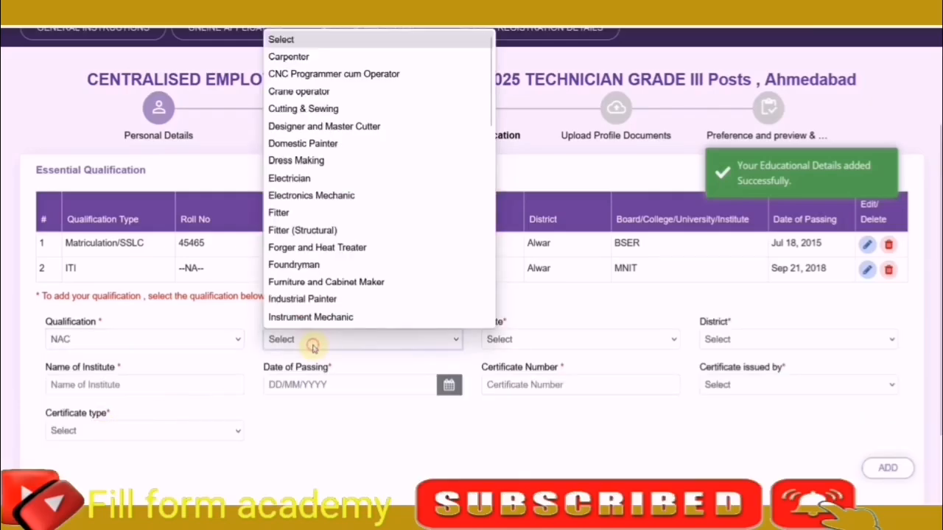
click(525, 432)
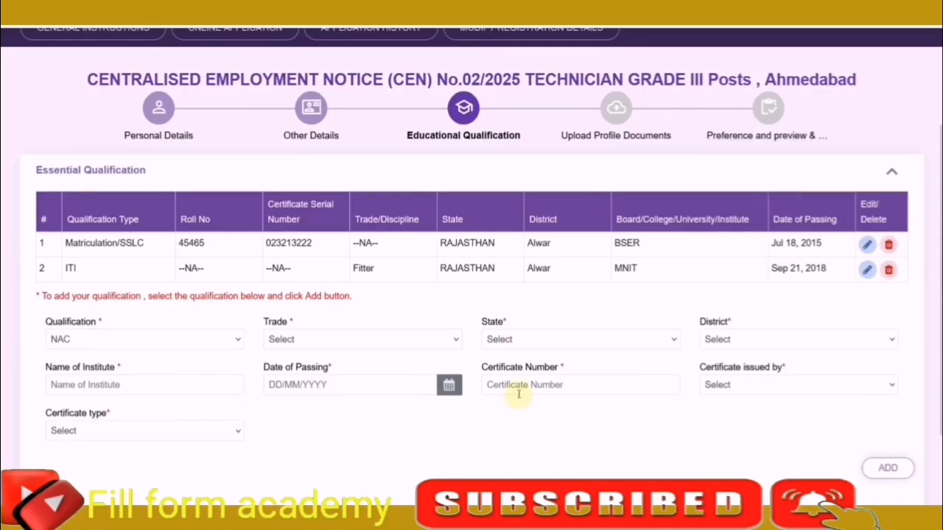
click(726, 387)
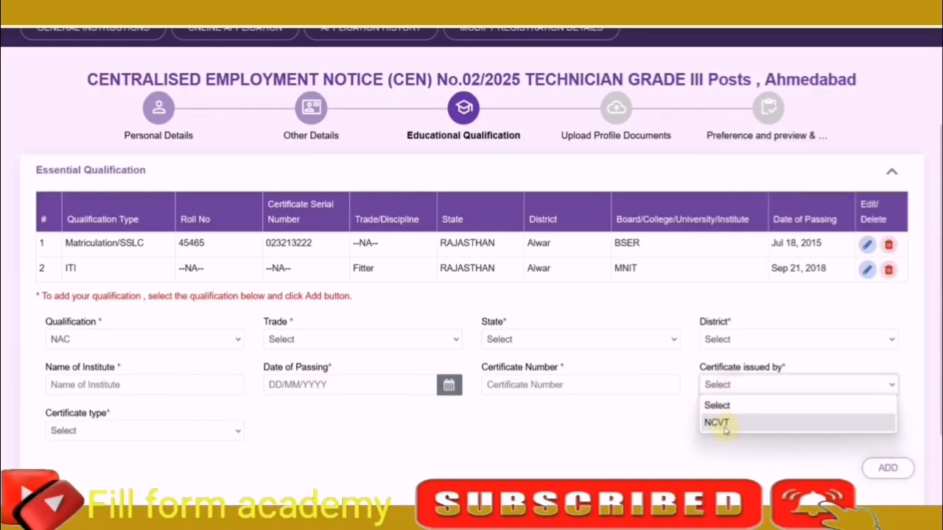
click(188, 431)
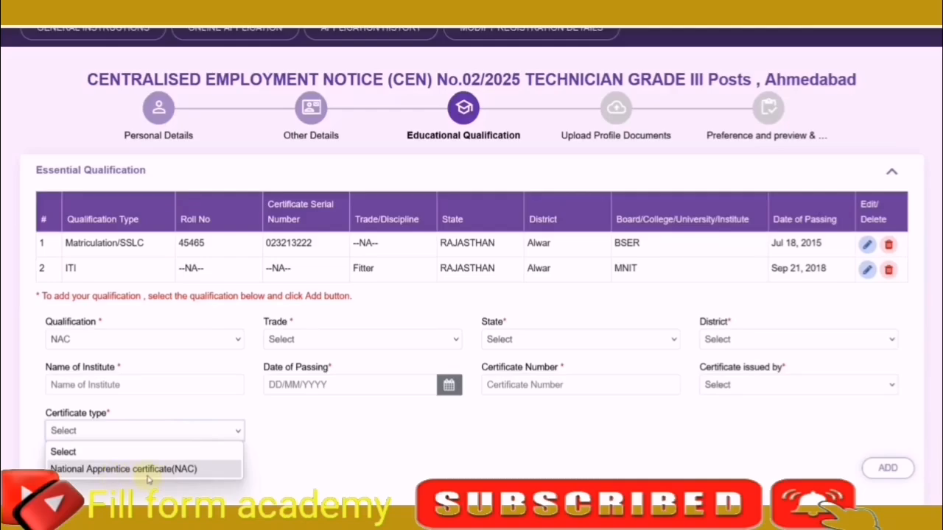
click(331, 443)
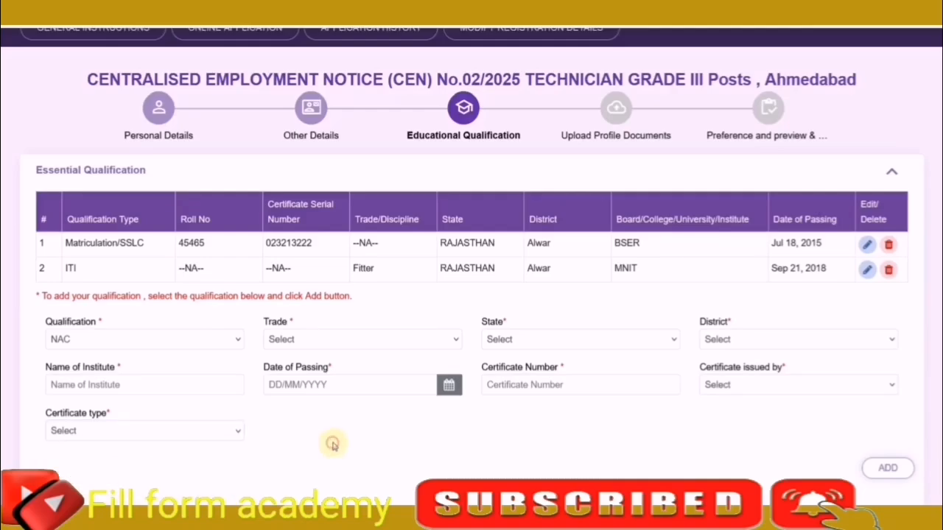
click(145, 343)
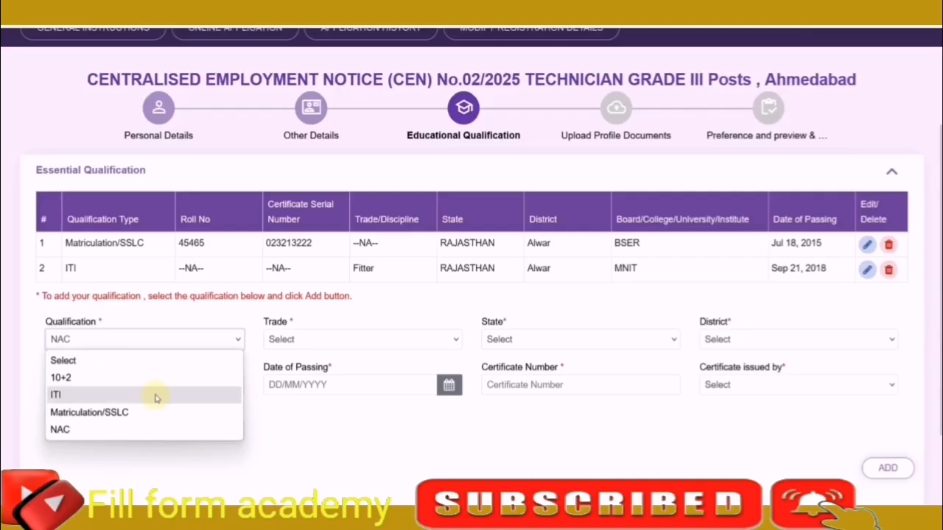
click(126, 363)
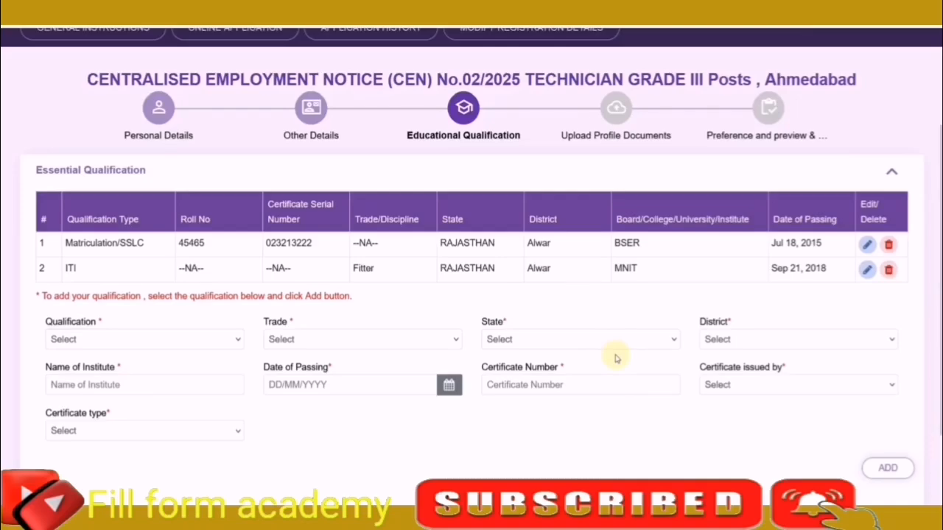
scroll(639, 360, down, 2)
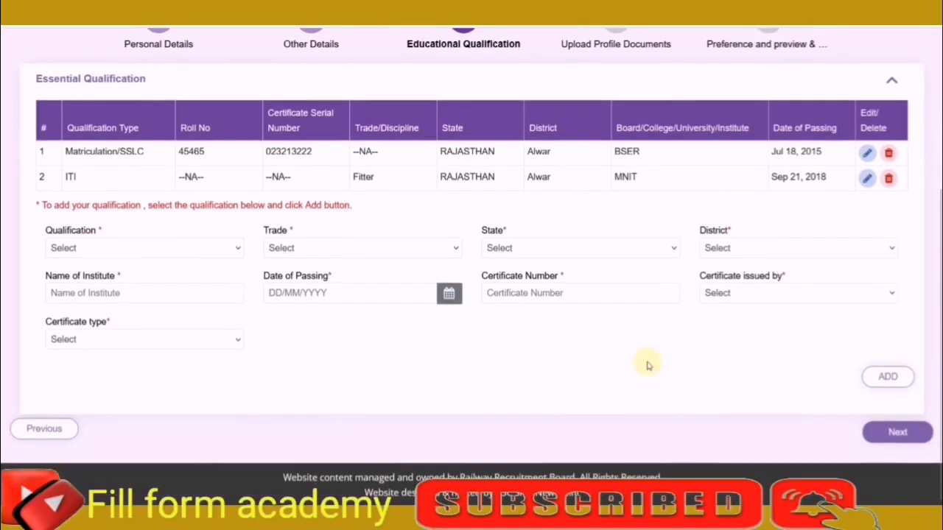
Proceed from Educational Qualification to Upload Profile Documents and review the photograph and signature specifications.
click(884, 435)
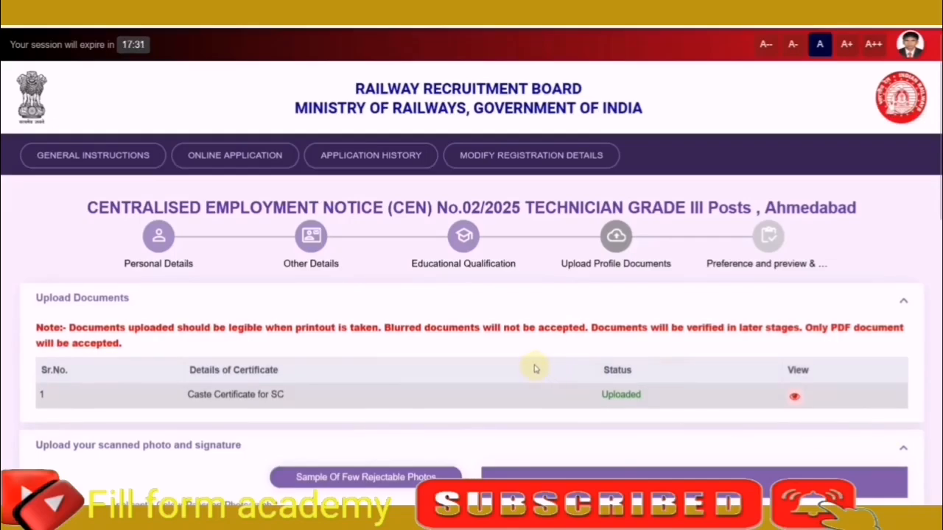
scroll(535, 369, down, 1)
scroll(534, 368, down, 2)
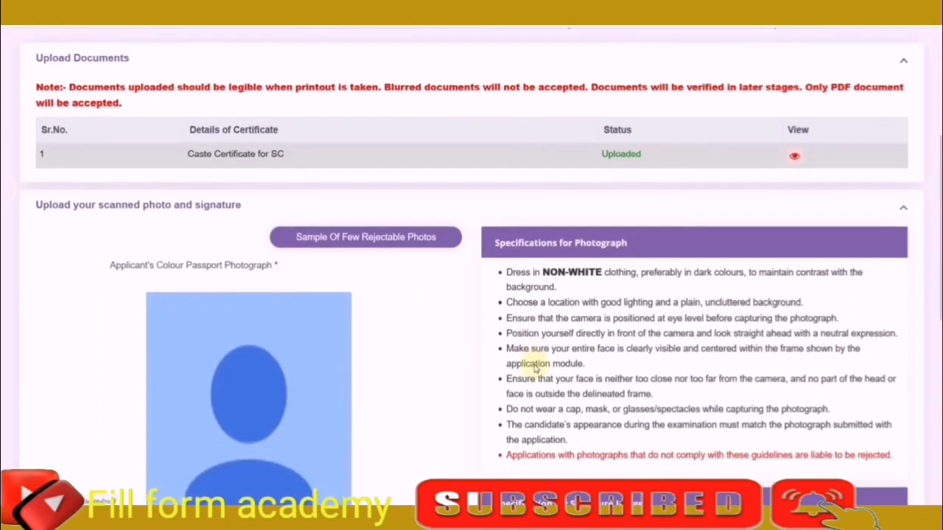
scroll(535, 368, down, 1)
scroll(498, 353, down, 1)
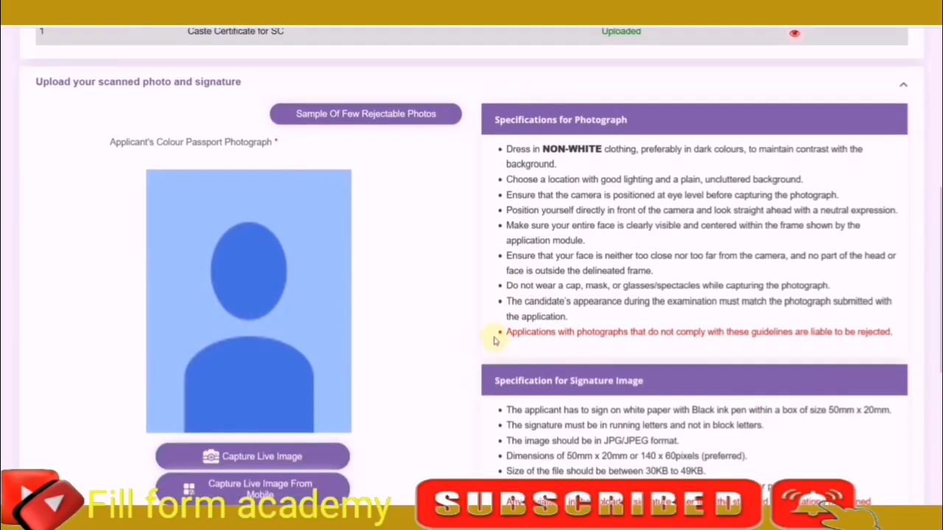
Examine the samples of rejectable and acceptable applicant photos, and close the sample window.
click(351, 117)
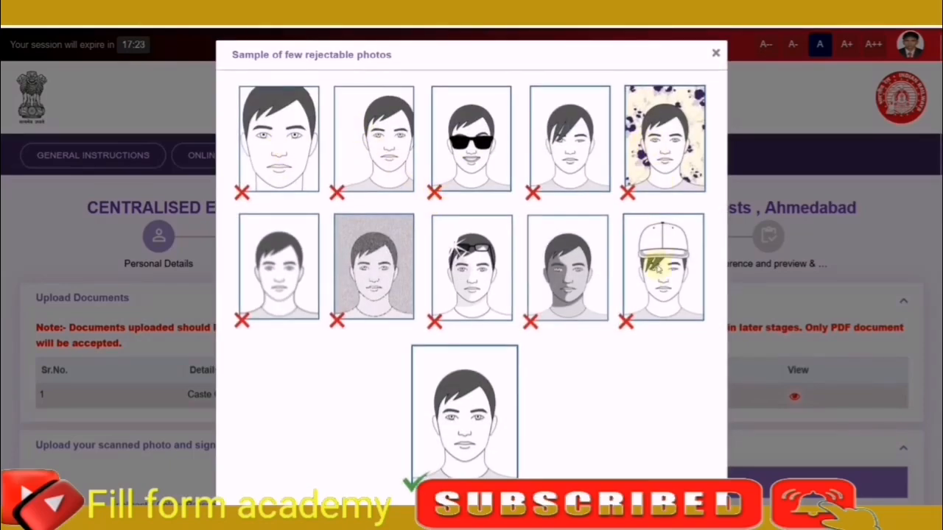
scroll(534, 296, down, 1)
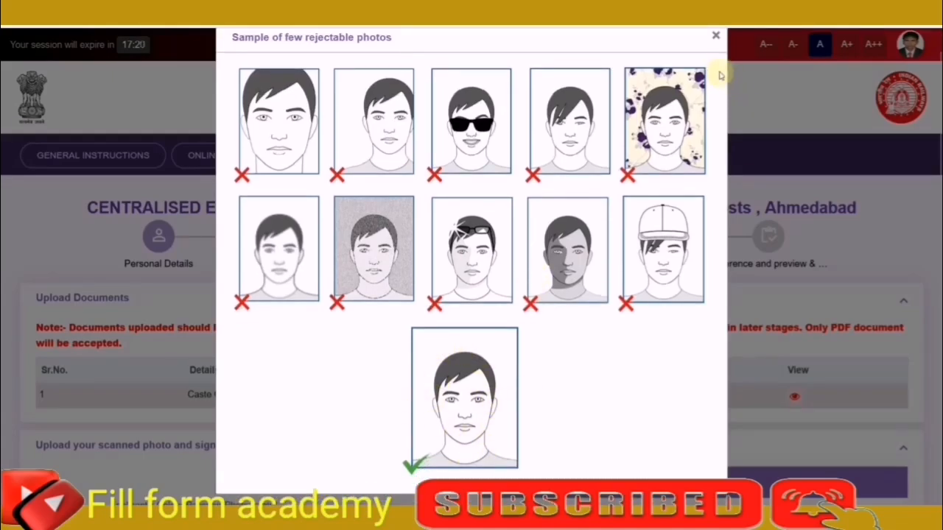
click(716, 35)
scroll(700, 268, down, 5)
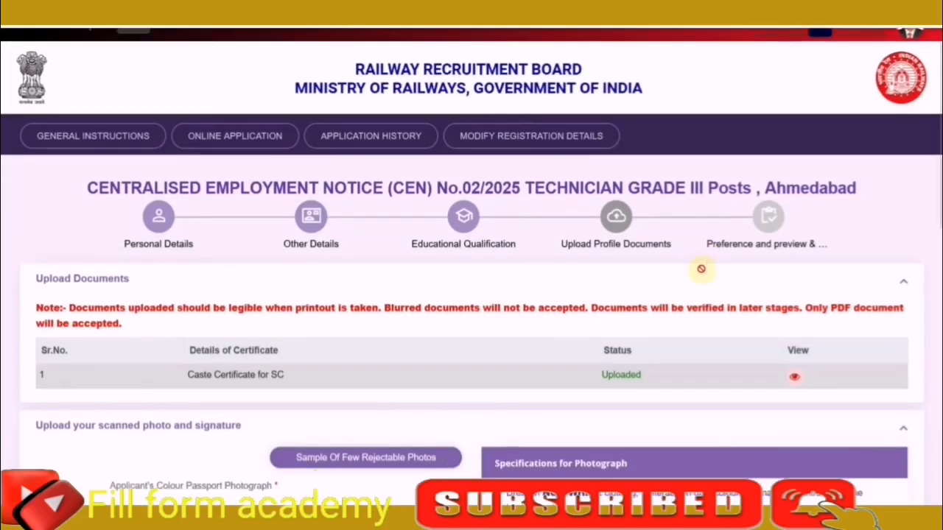